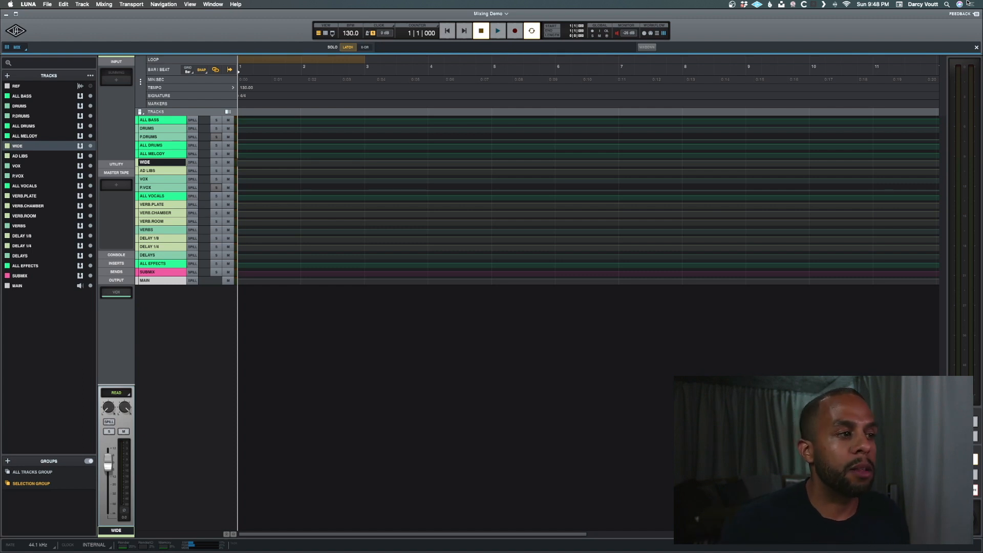
left_click(30, 178)
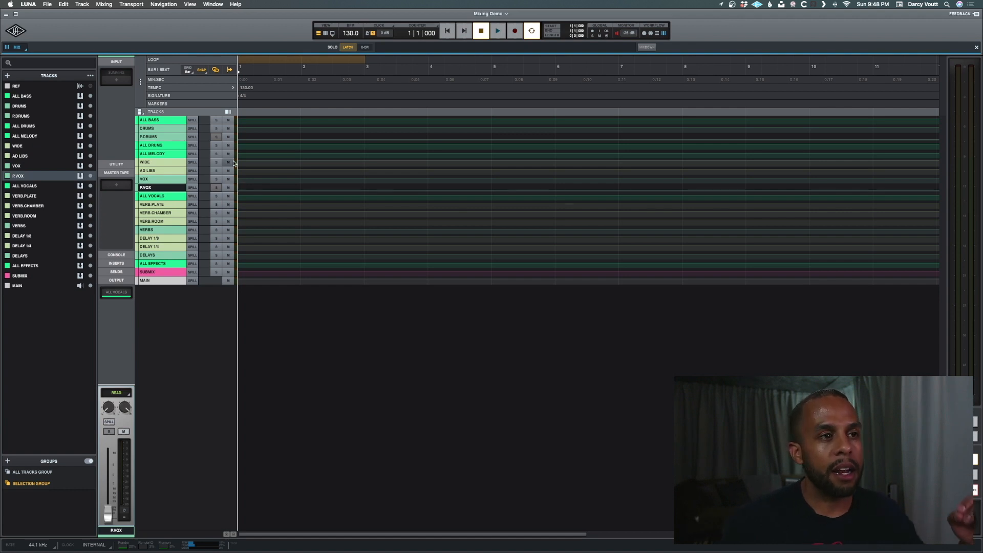
left_click(188, 70)
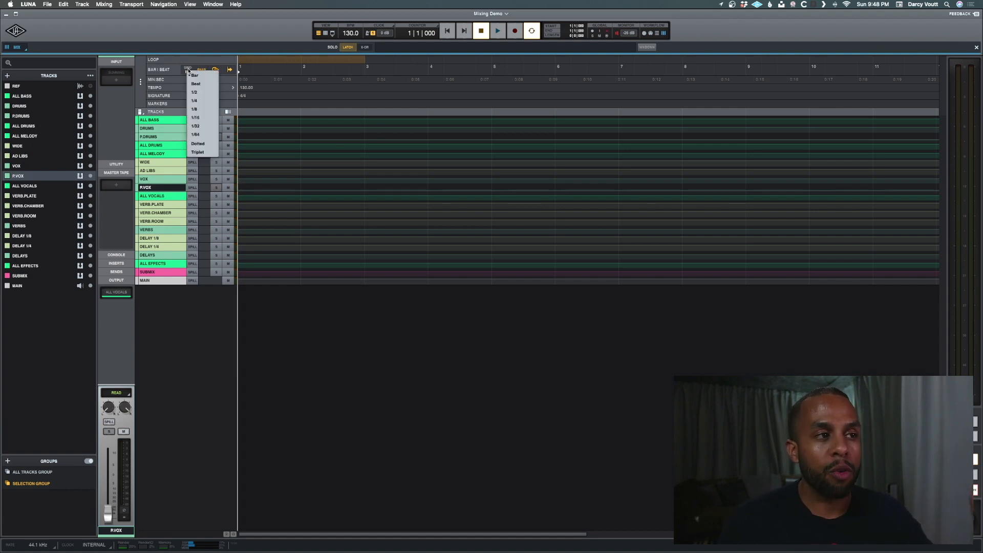
left_click(182, 70)
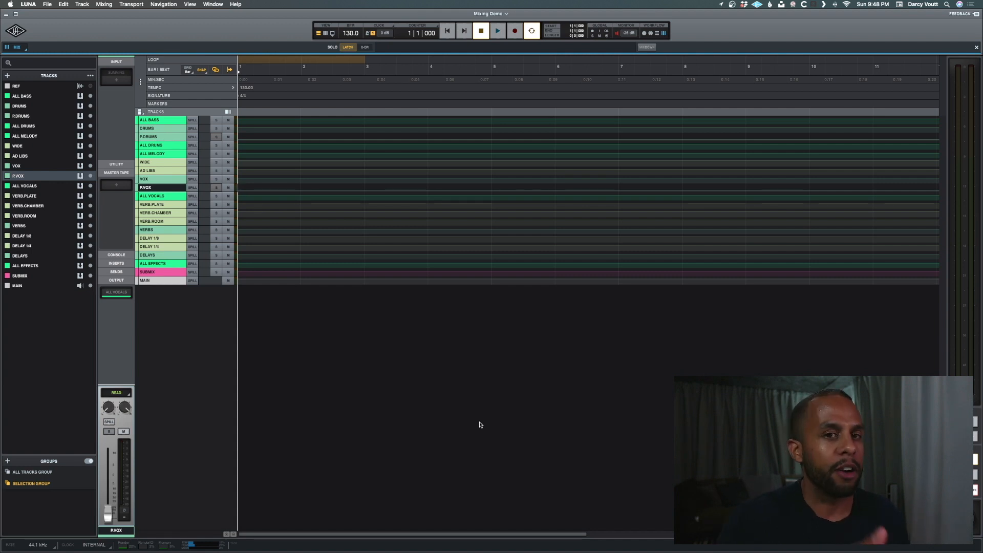
- Show the SUBMIX bus's inserts and inspect its SSL G Bus compressor and Pultec EQP-1A equalizer, closing each plug-in window
left_click(153, 272)
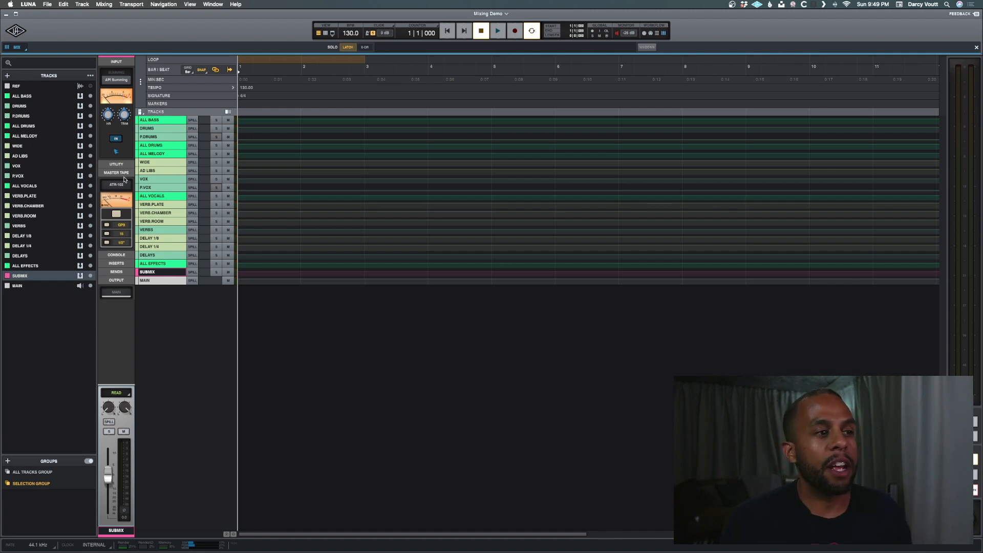
mouse_move(125, 185)
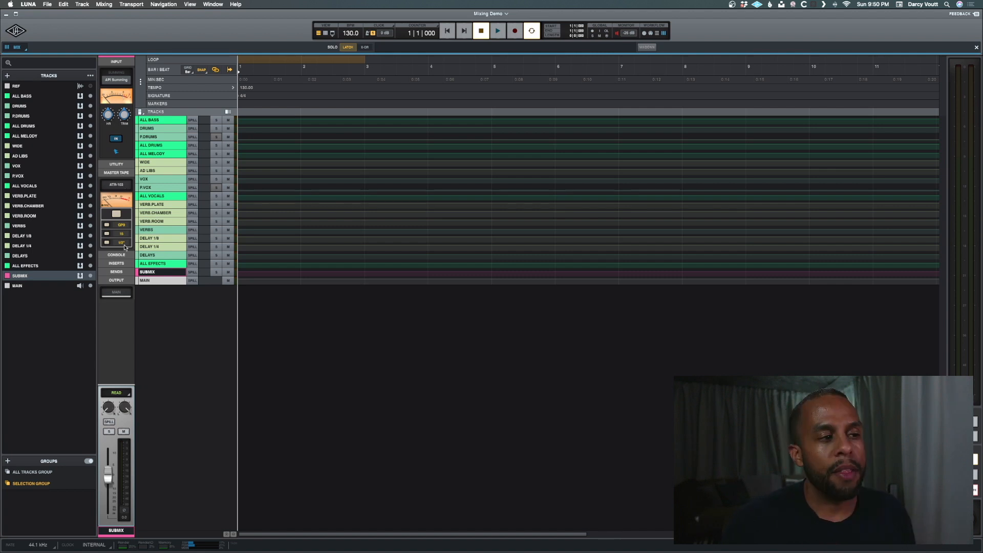
left_click(117, 263)
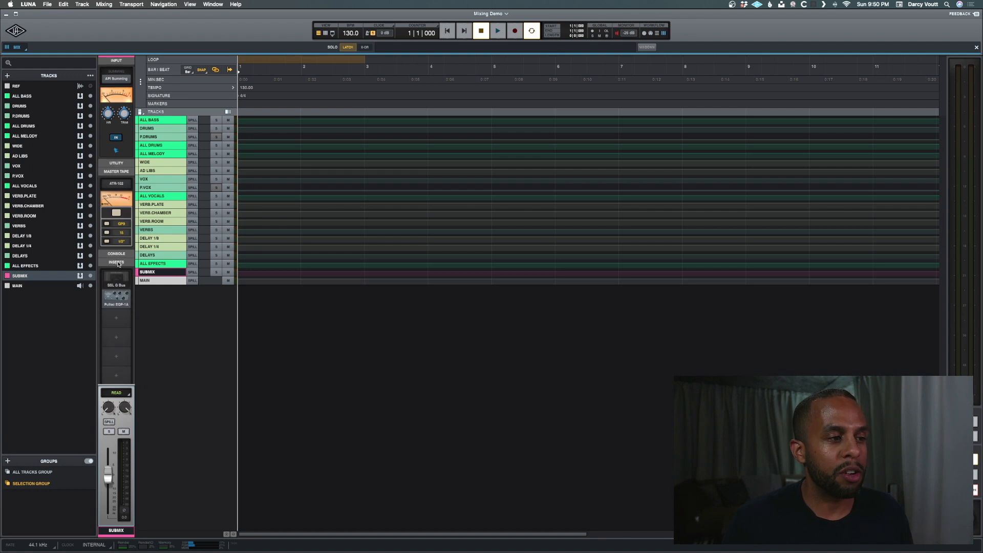
left_click(122, 275)
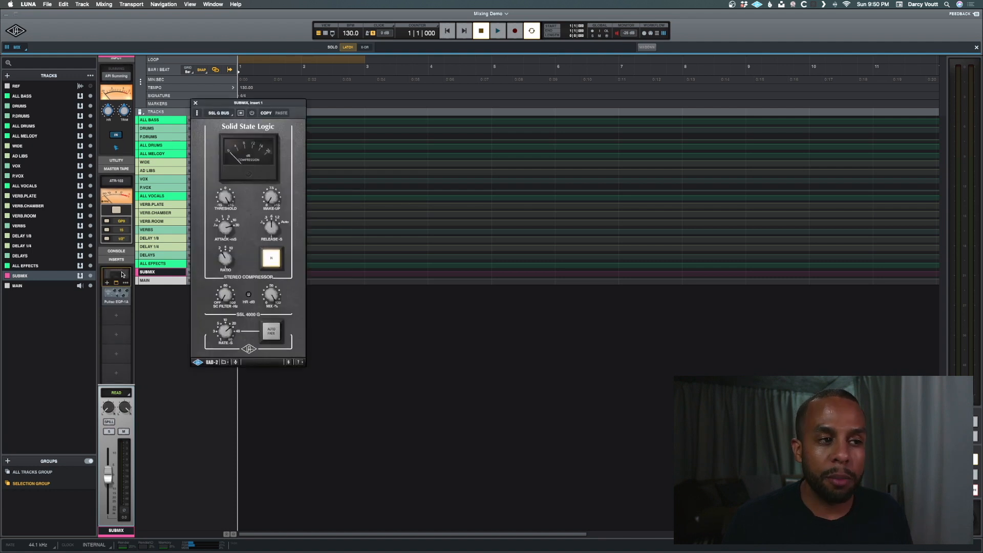
left_click(122, 275)
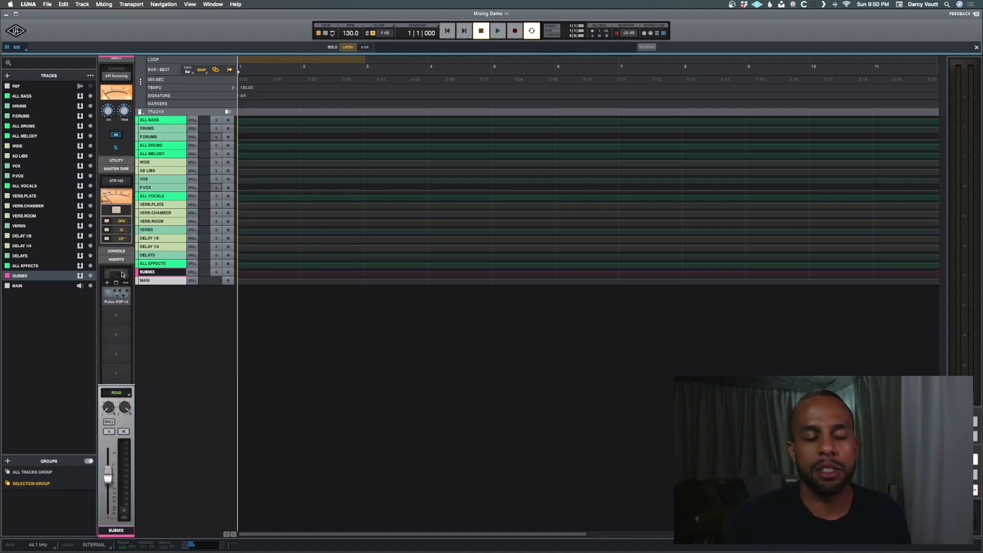
left_click(114, 294)
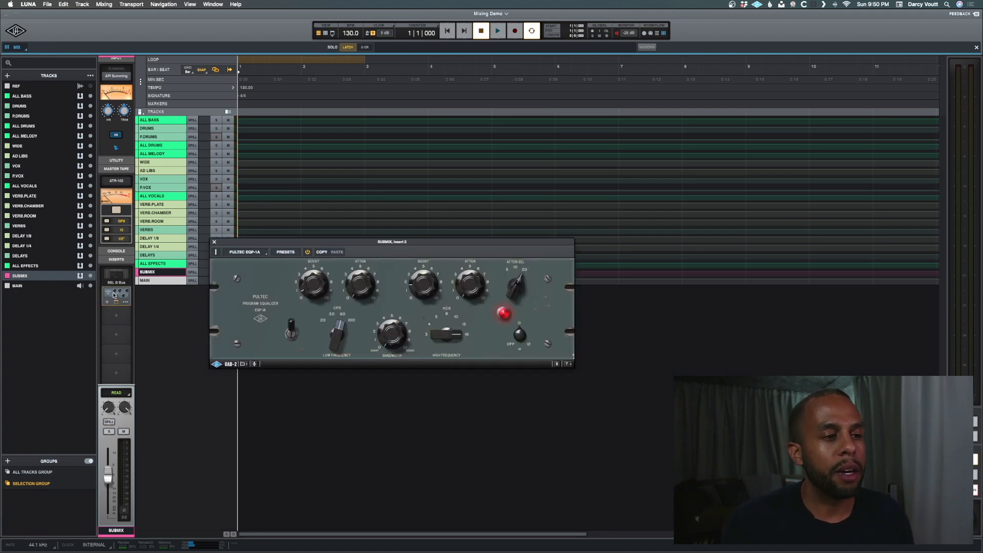
left_click(214, 243)
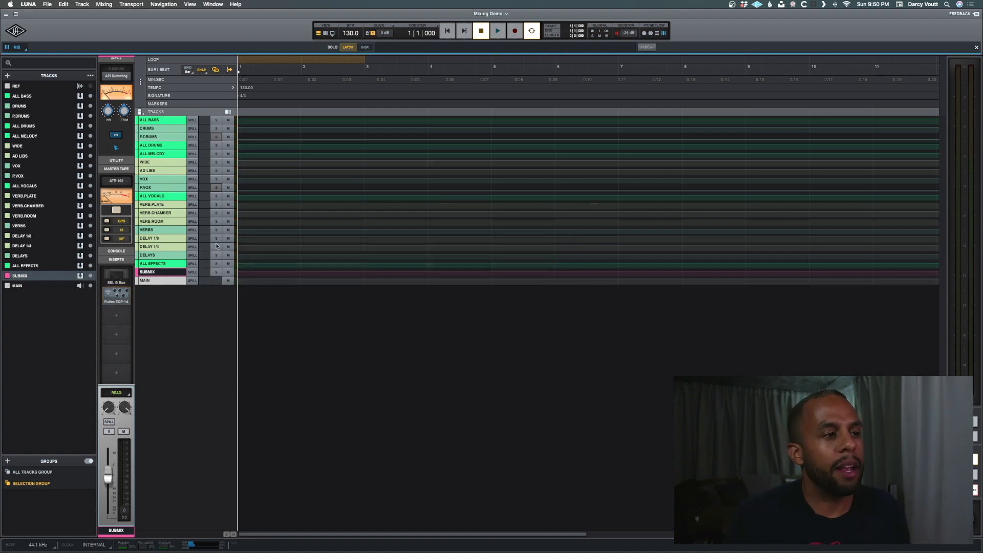
left_click(128, 279)
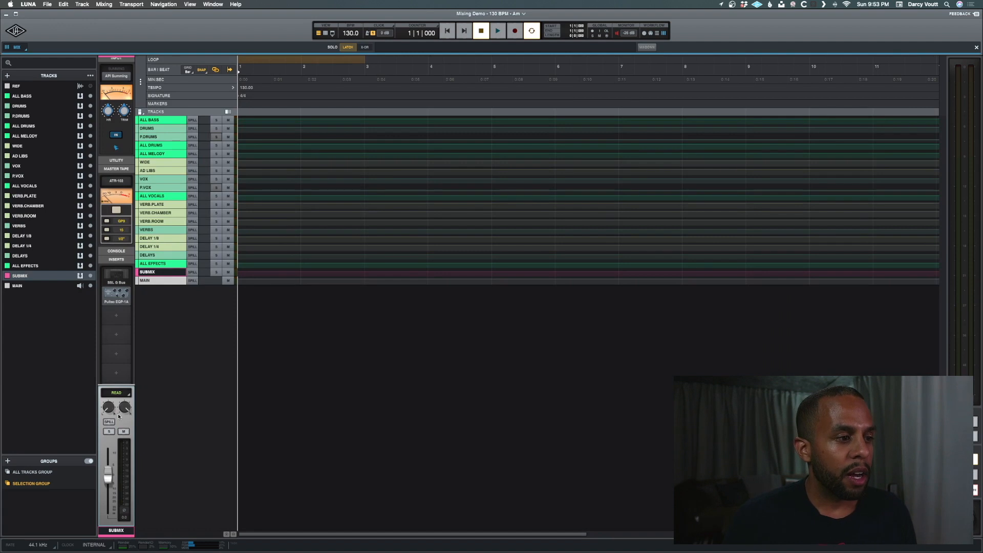
- Spill the SUBMIX bus to isolate the buses feeding it, and show them in the mixer view
left_click(109, 423)
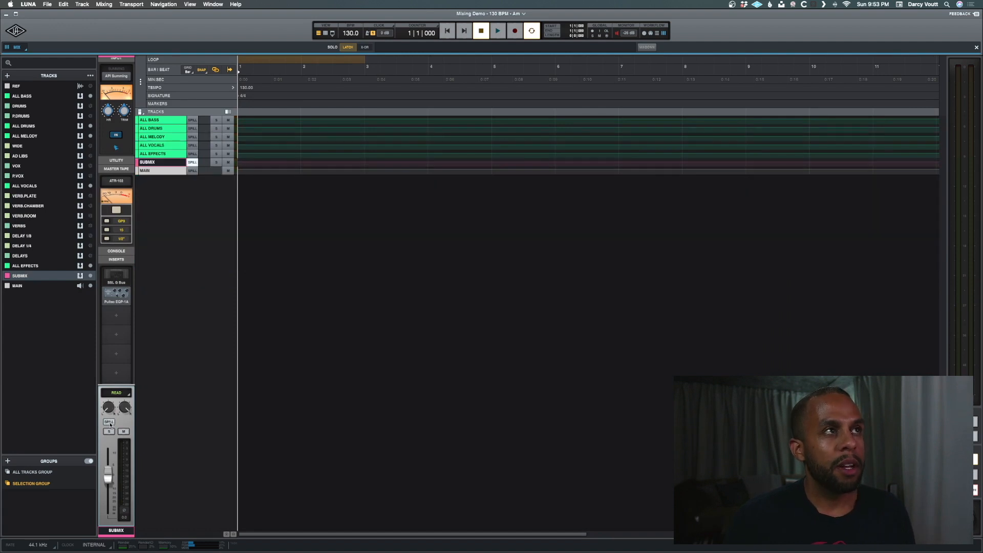
left_click(151, 154)
key("super+equal")
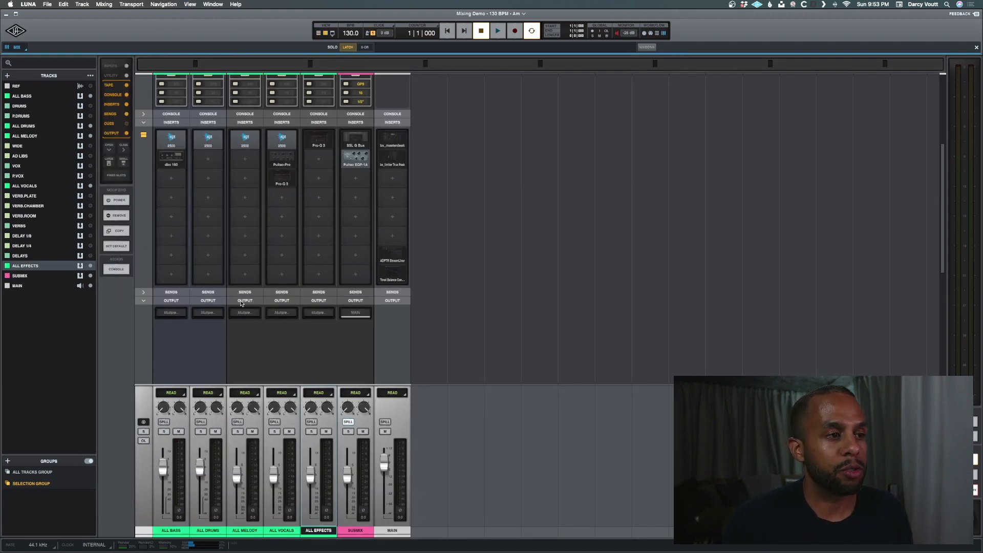
scroll(238, 299, "up", 3)
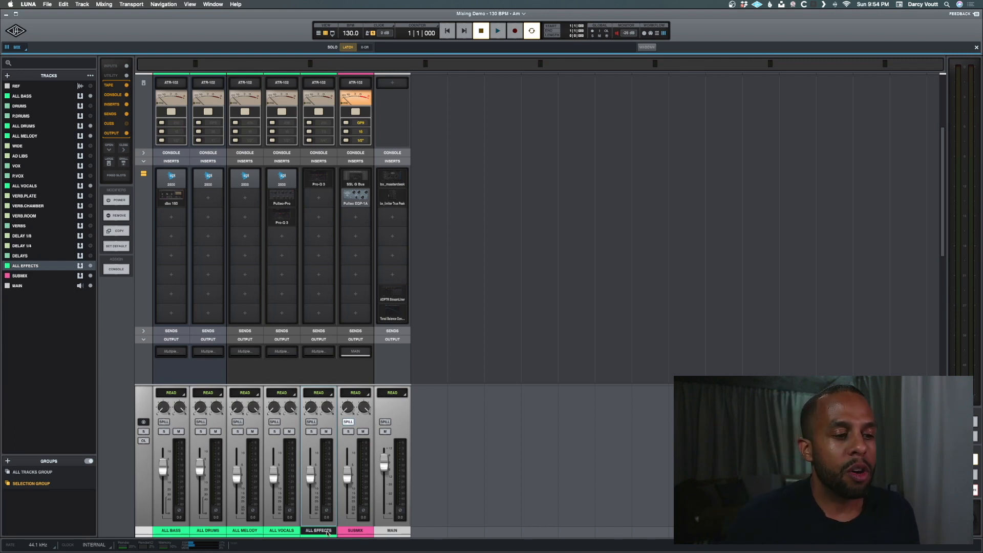
- Spill the ALL EFFECTS bus and its VERBS bus to examine the reverb channels, and restore all channels
left_click(311, 422)
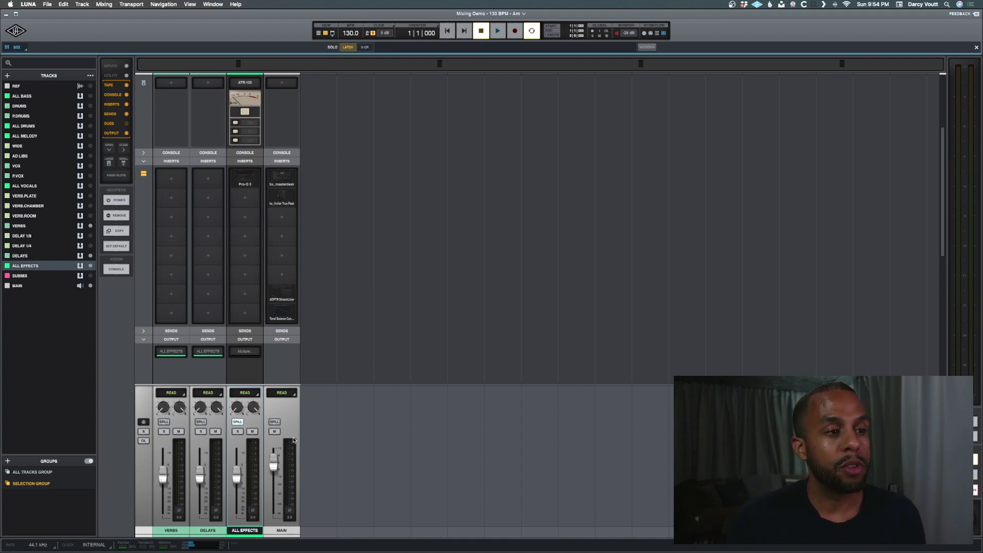
left_click(163, 421)
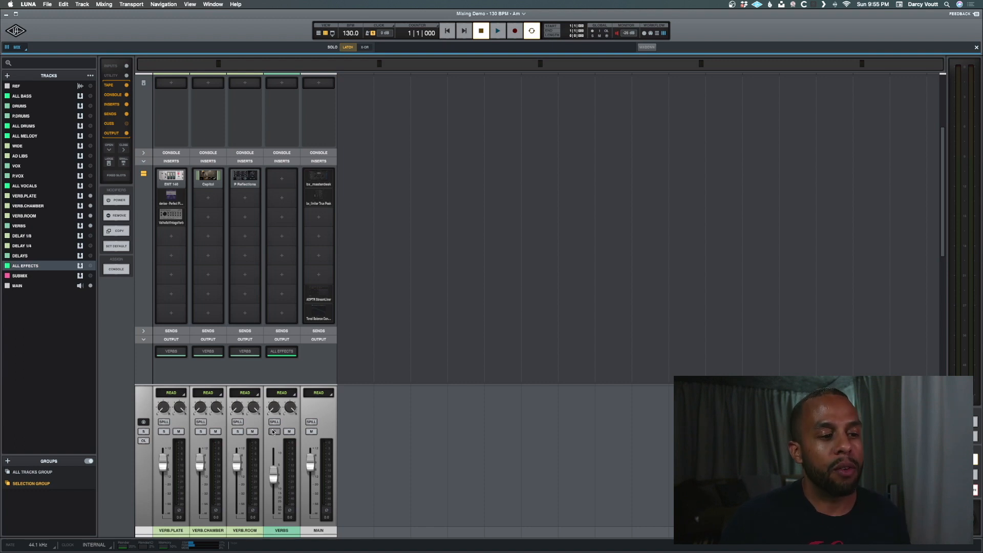
left_click(282, 531)
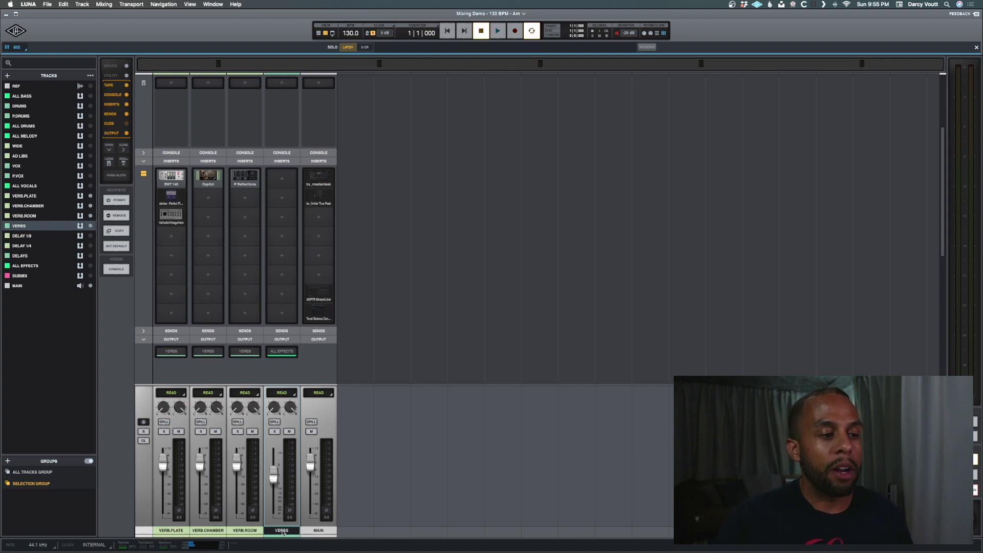
left_click(275, 423)
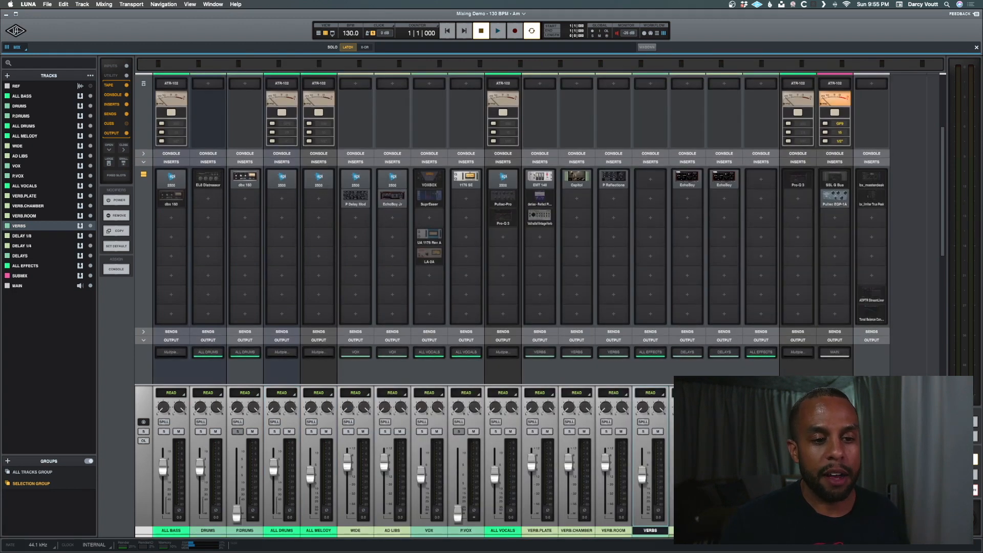
- Select the DELAY 1/8 and DELAY 1/4 channels, spill the DELAYS bus to examine them, and restore all channels
double_click(687, 530)
left_click(724, 531, "shift")
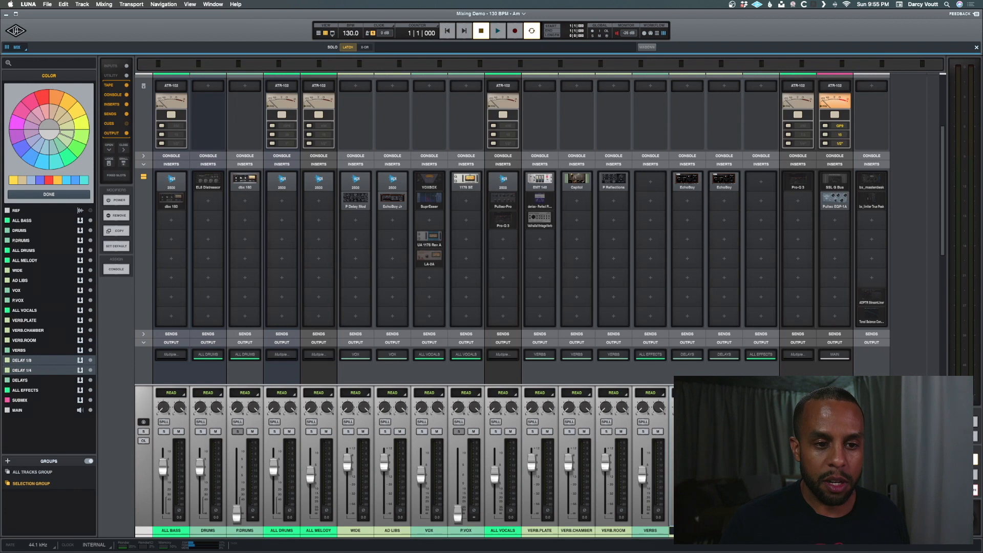
left_click(754, 422)
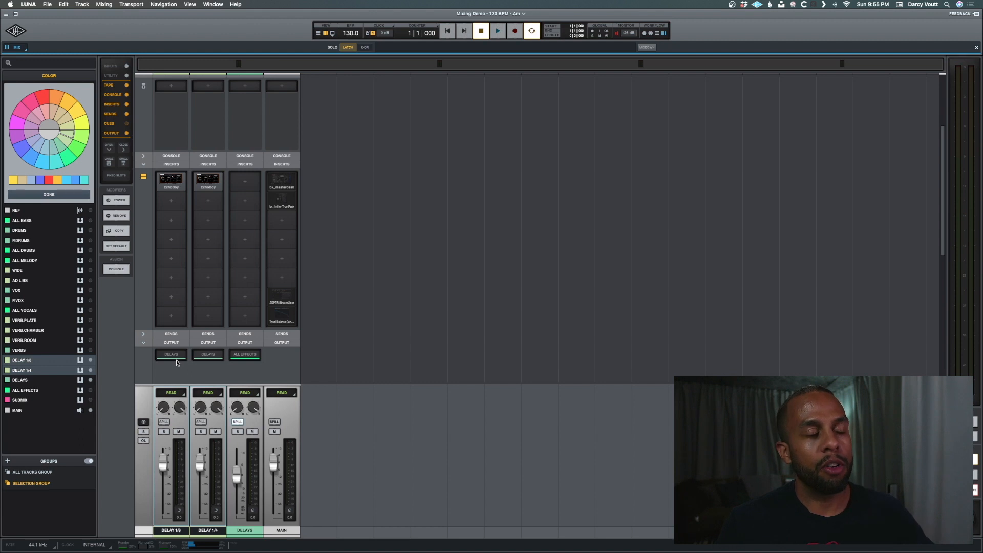
left_click(237, 421)
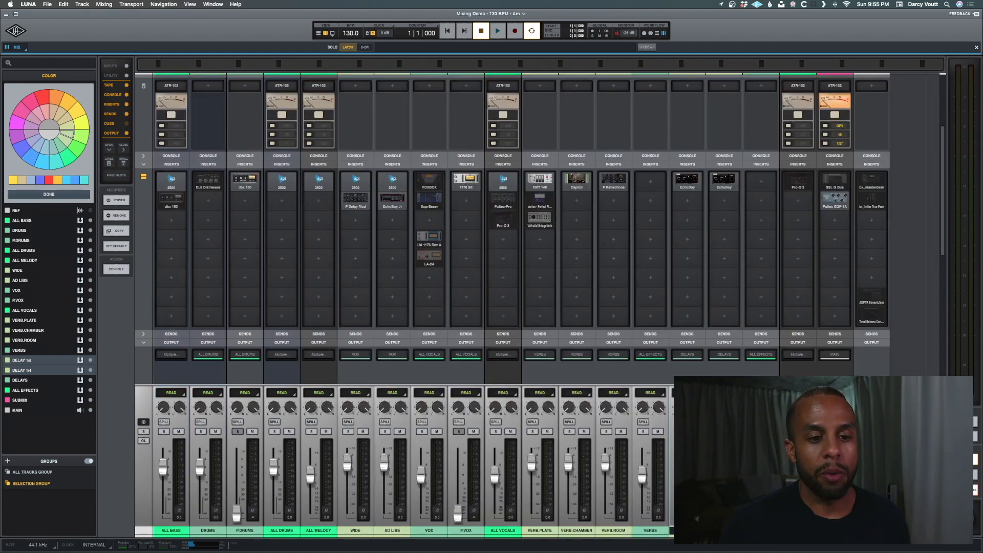
- Spill the ALL EFFECTS bus, inspect its Pro-Q 3 equalizer, and restore all channels
left_click(790, 422)
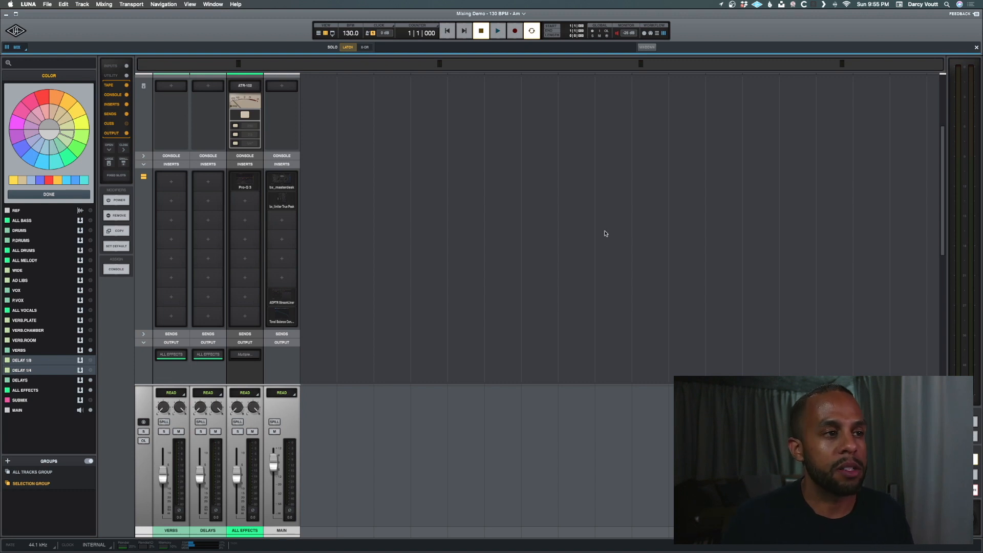
scroll(241, 272, "up", 5)
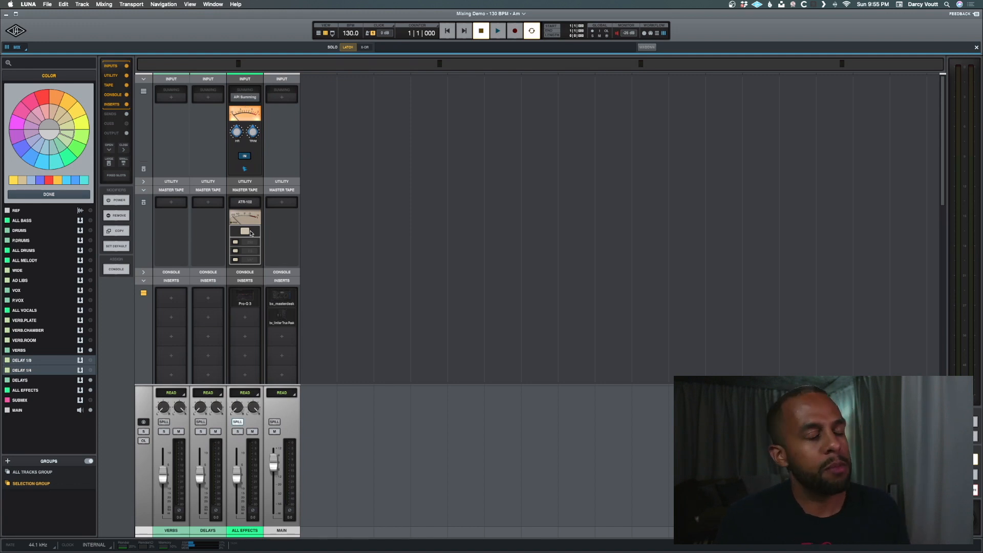
left_click(245, 302)
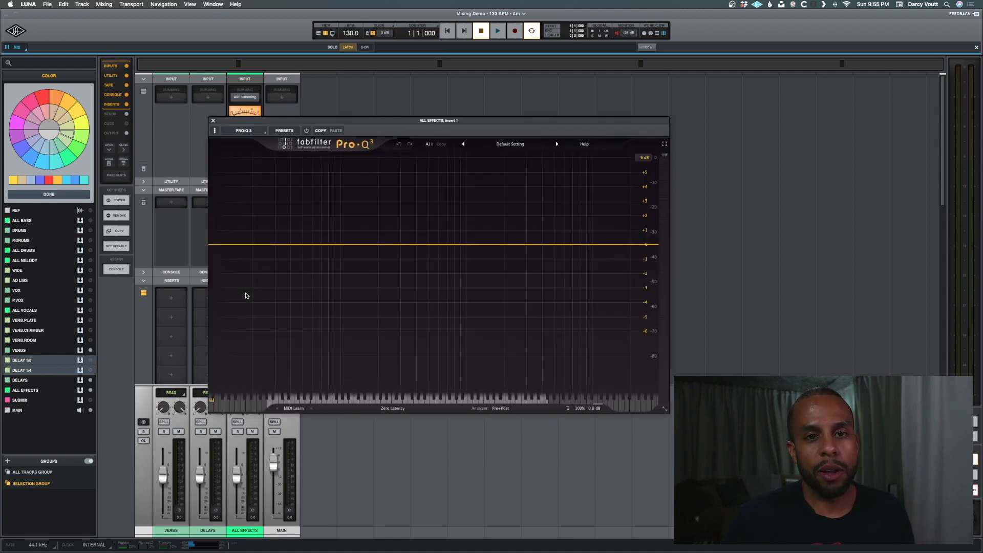
left_click(213, 121)
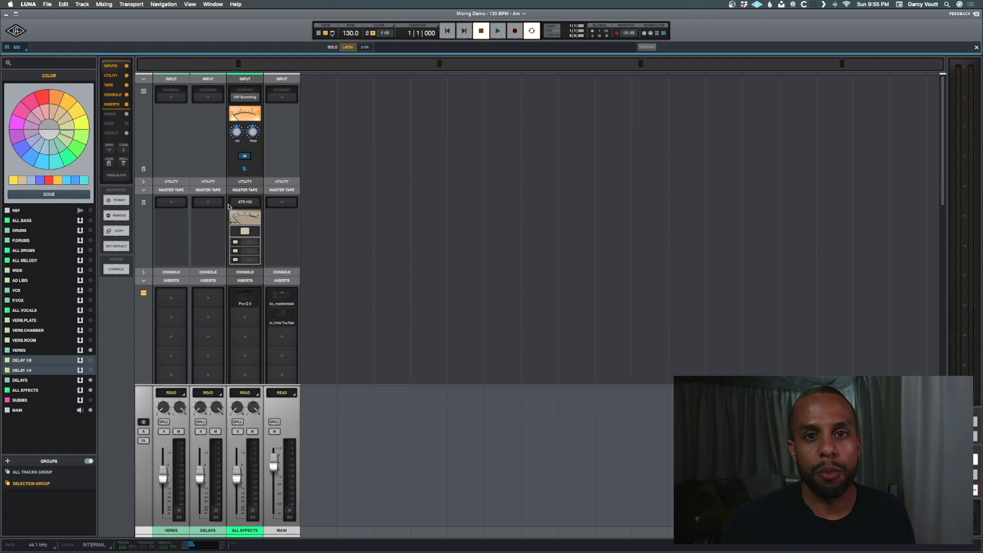
left_click(240, 423)
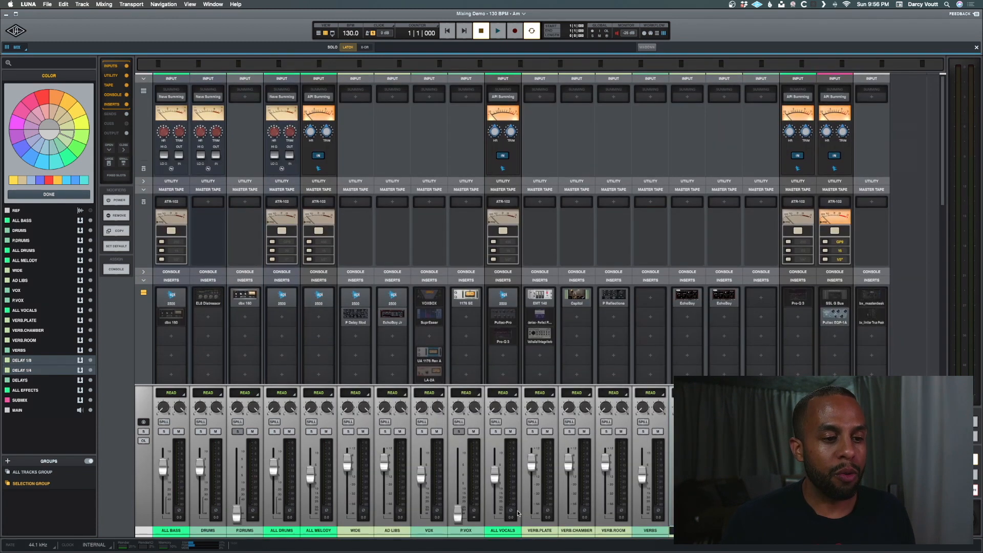
- Spill the ALL VOCALS bus to isolate its source channels and select the P.VOX channel for inspection
left_click(505, 530)
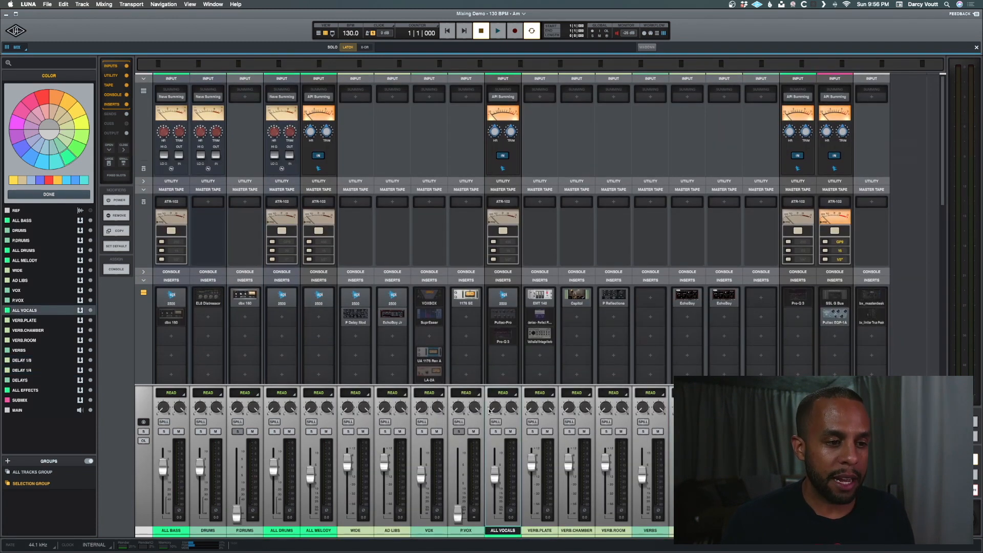
left_click(496, 422)
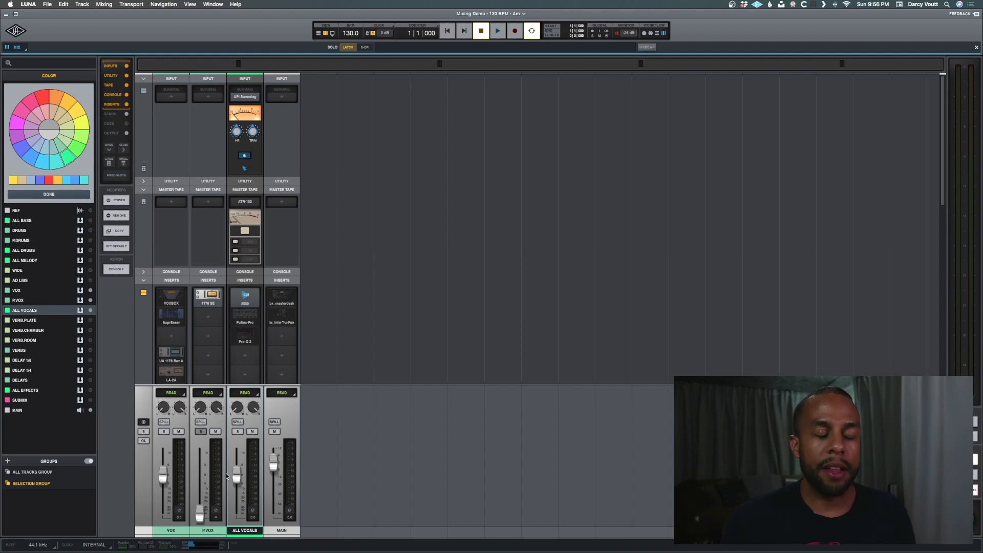
scroll(169, 306, "down", 3)
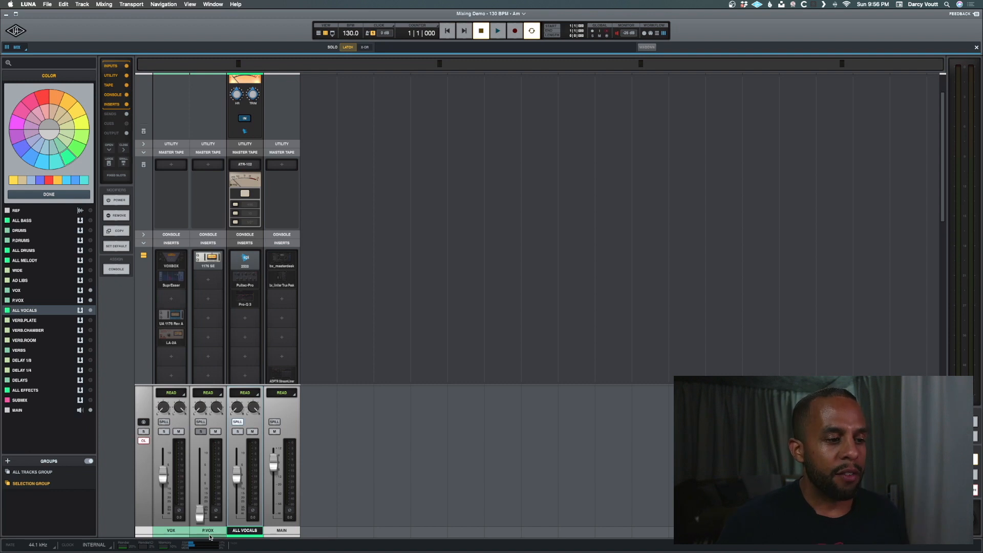
left_click(208, 532)
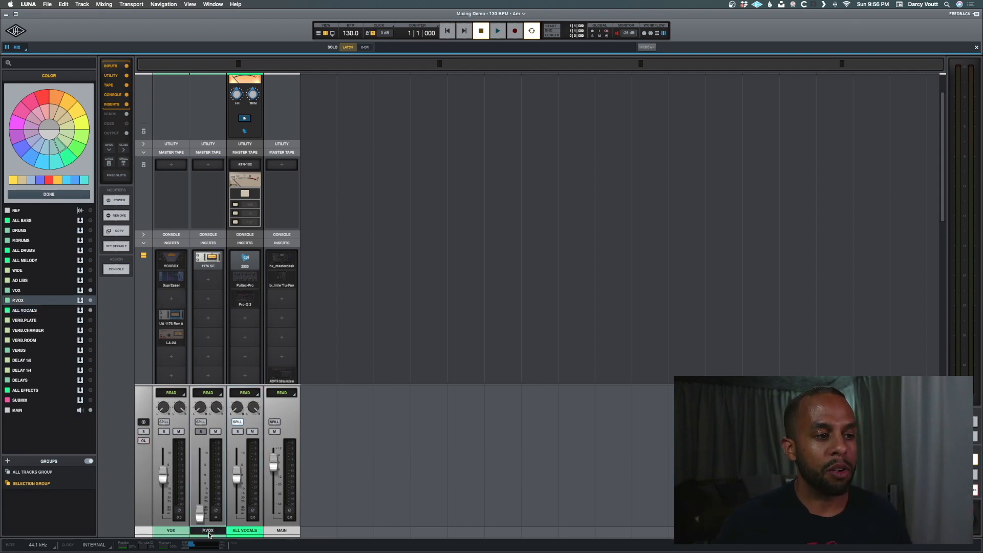
mouse_move(200, 551)
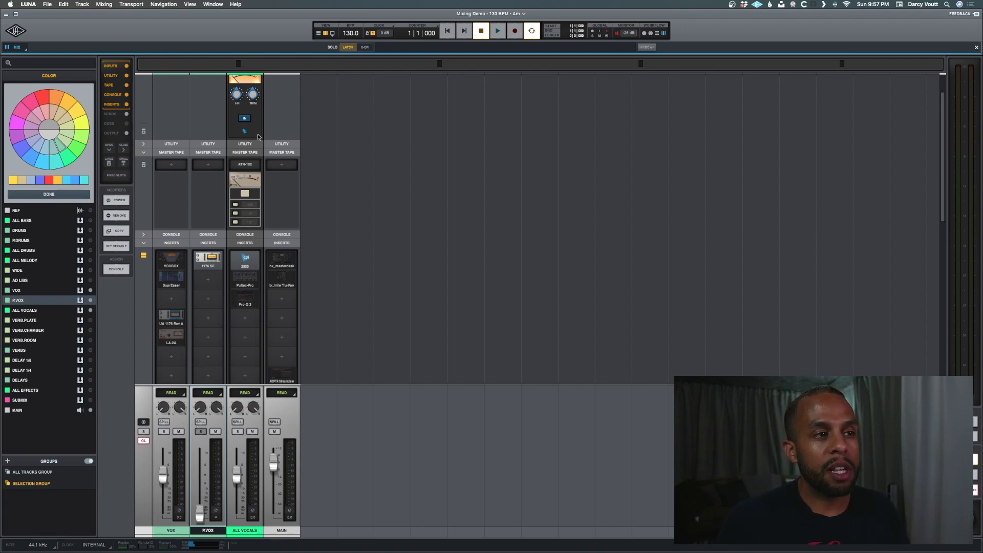
- Examine the ALL VOCALS bus's summing, tape, console and insert sections, expanding and collapsing the console strip
scroll(258, 137, "up", 2)
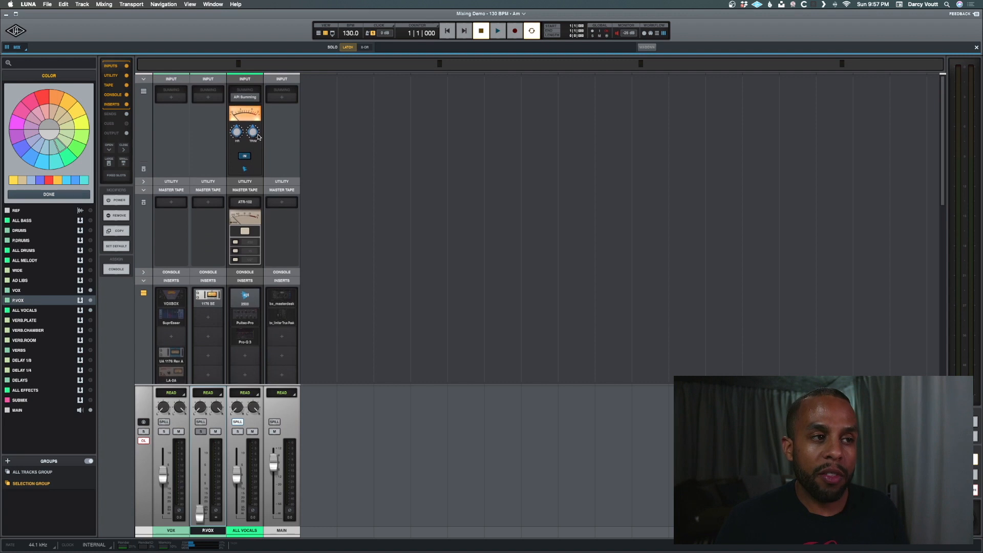
left_click(241, 274)
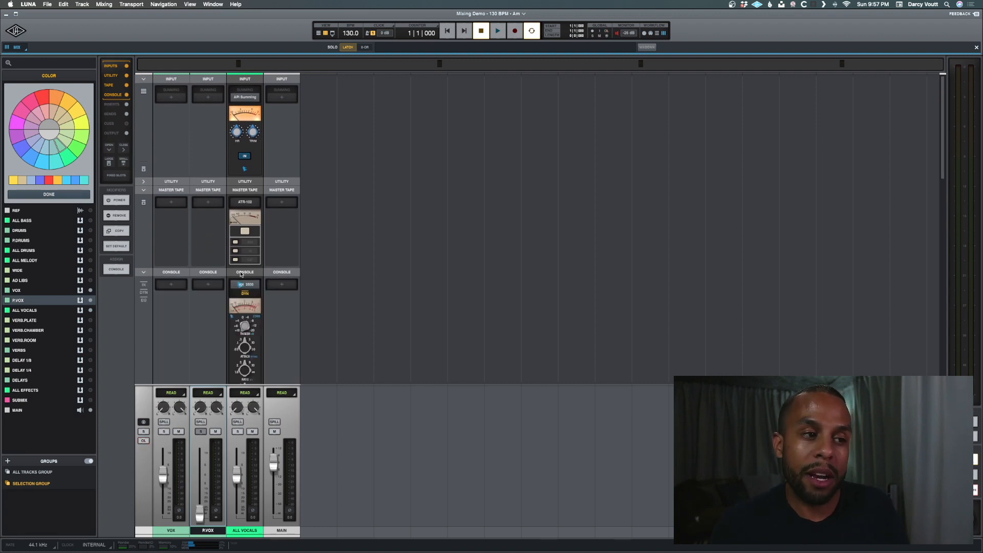
left_click(241, 274)
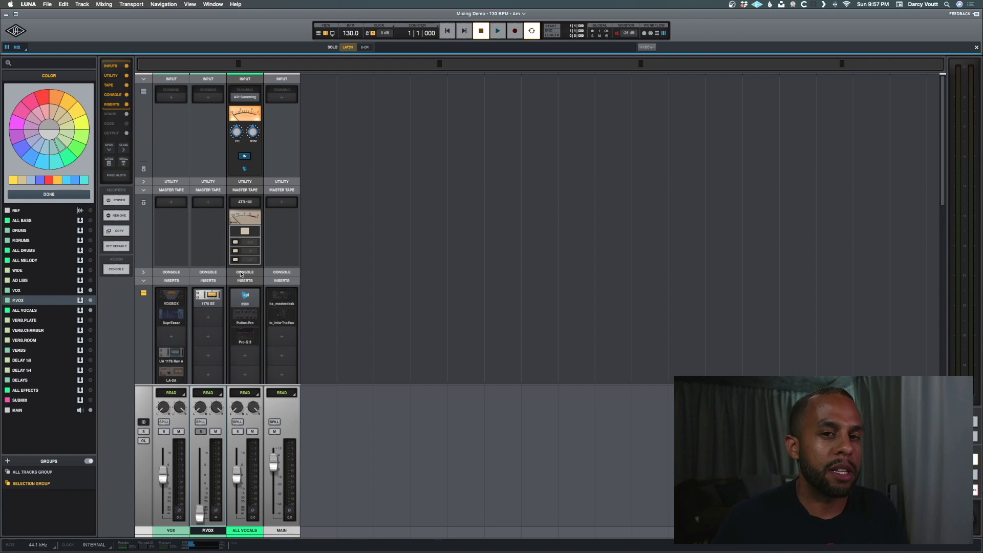
scroll(268, 243, "down", 3)
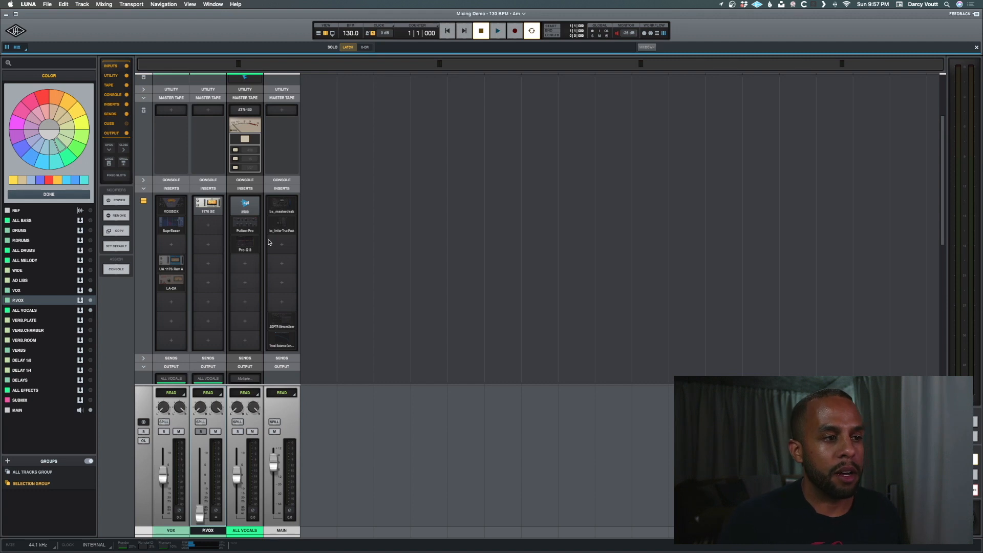
- Insert soothe2 in the fourth insert slot of the ALL VOCALS bus, view its plug-in window, and close it
left_click(247, 264)
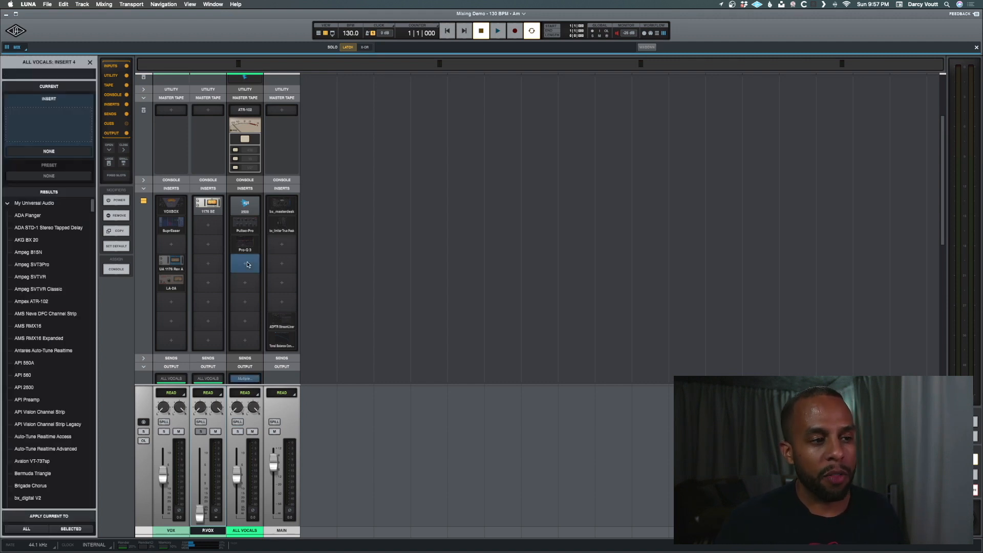
type("soothe")
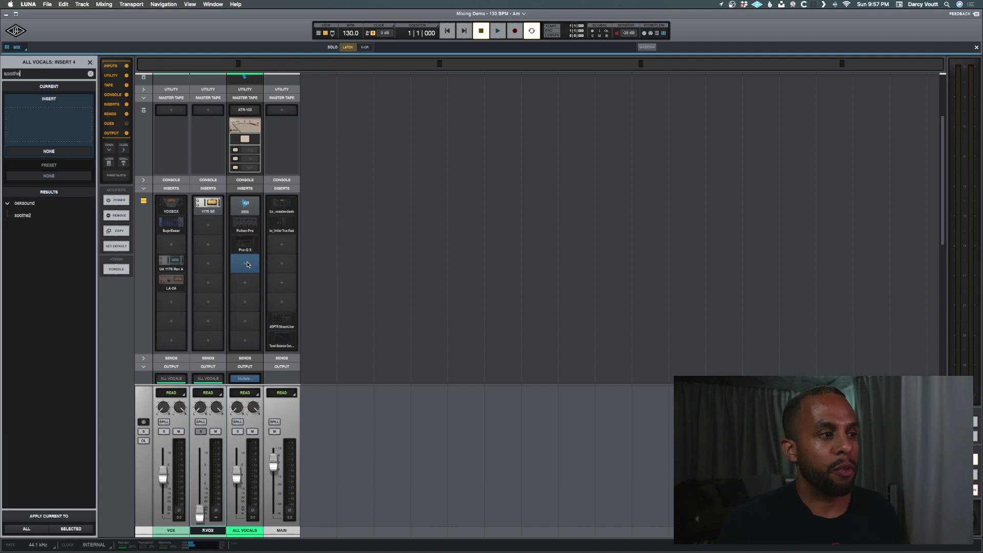
key("Return")
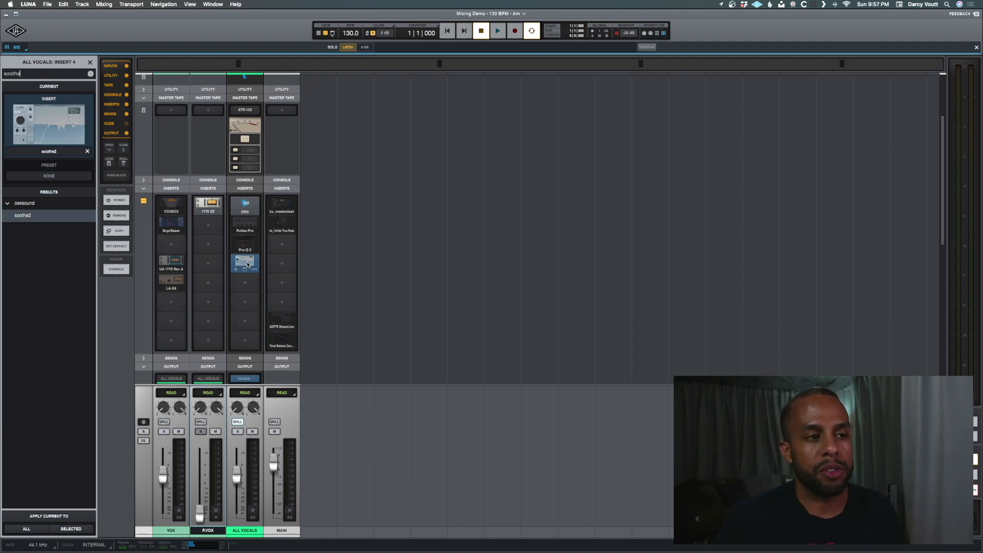
left_click(247, 264)
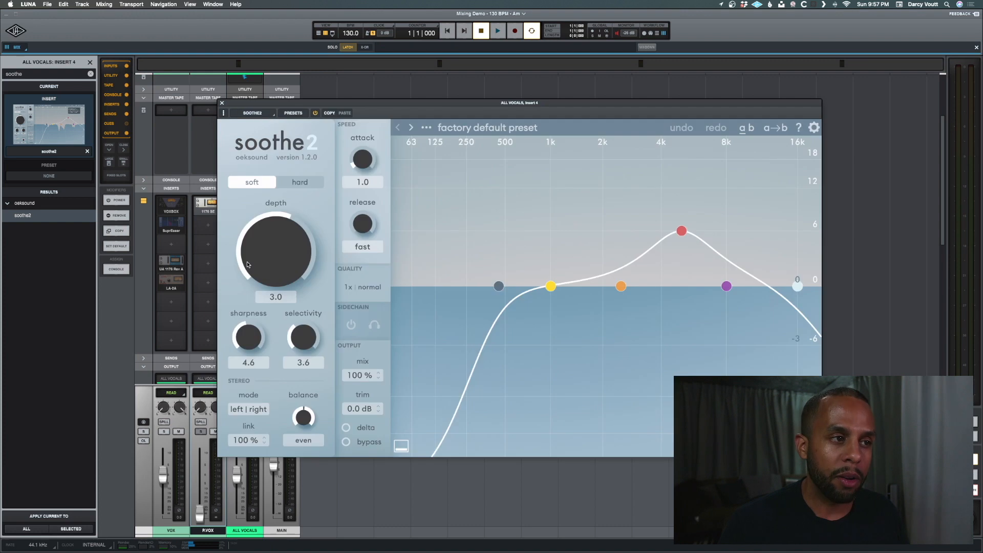
left_click(222, 103)
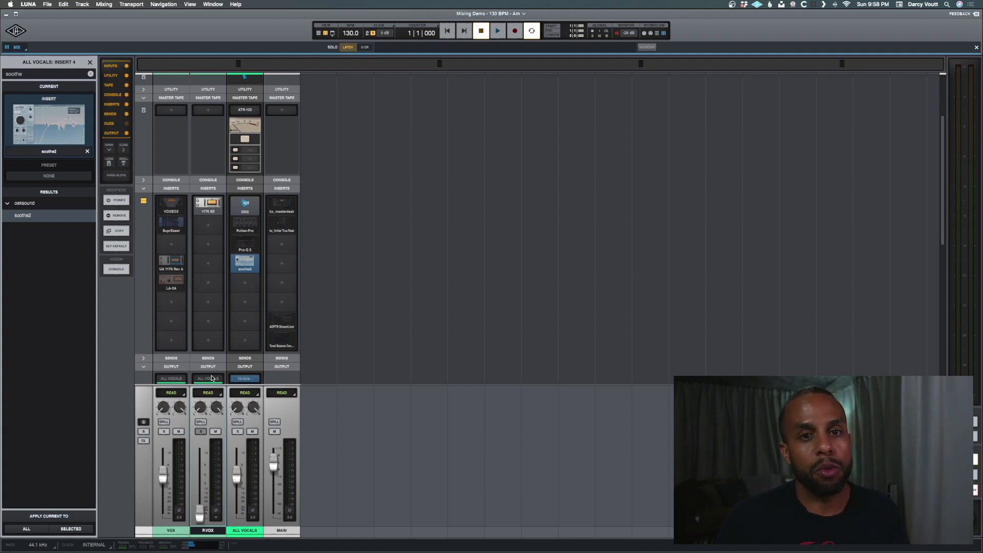
- Restore all mixer channels from the ALL VOCALS spill and select the VOX bus for inspection
left_click(238, 422)
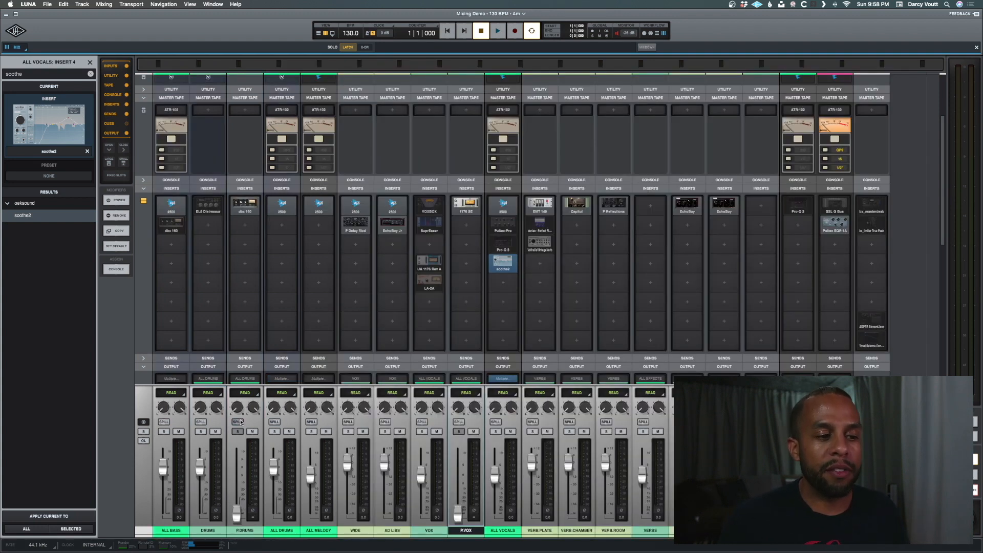
scroll(388, 438, "down", 1)
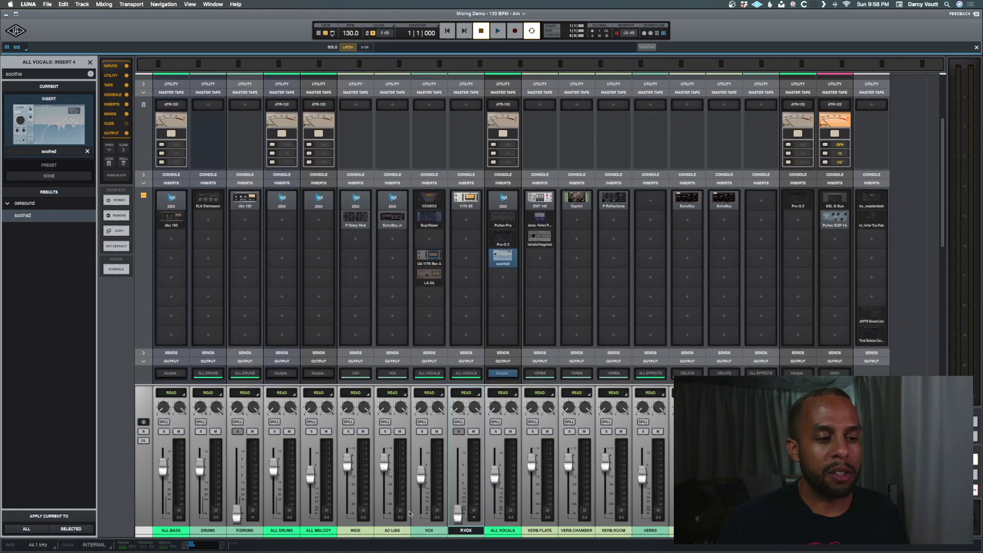
left_click(429, 530)
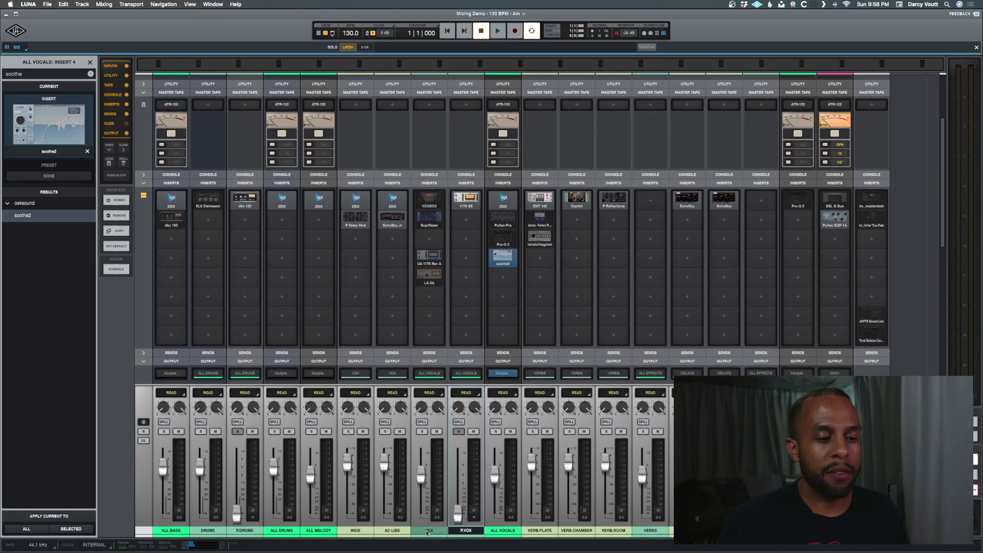
- Examine the WIDE and AD LIBS buses, opening and closing the P Delay Mod plug-in on WIDE
left_click(360, 530)
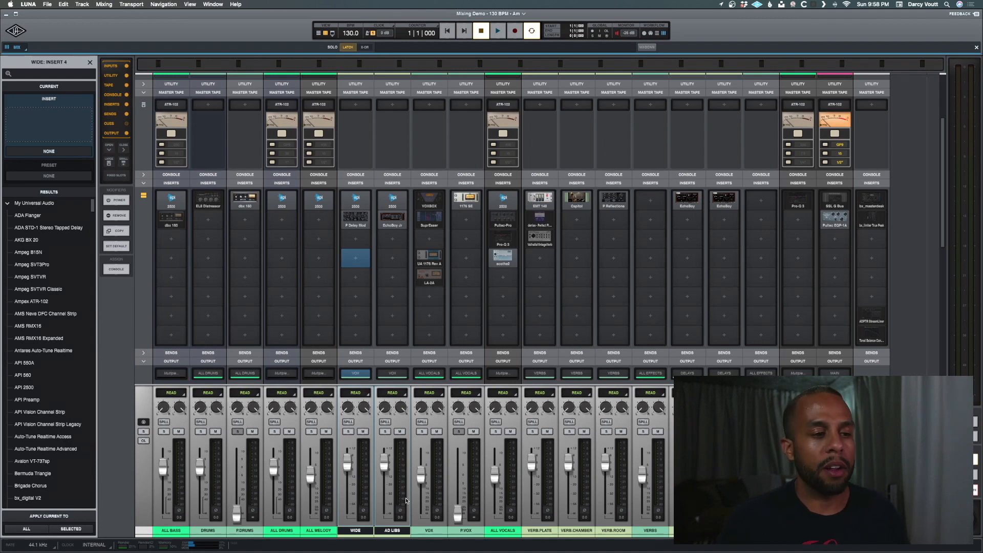
left_click(356, 217)
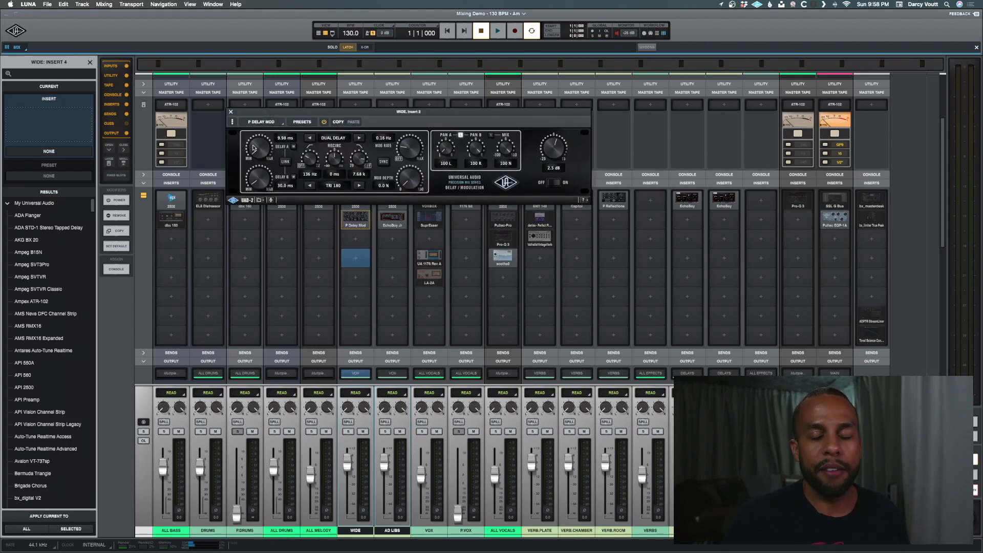
left_click(231, 111)
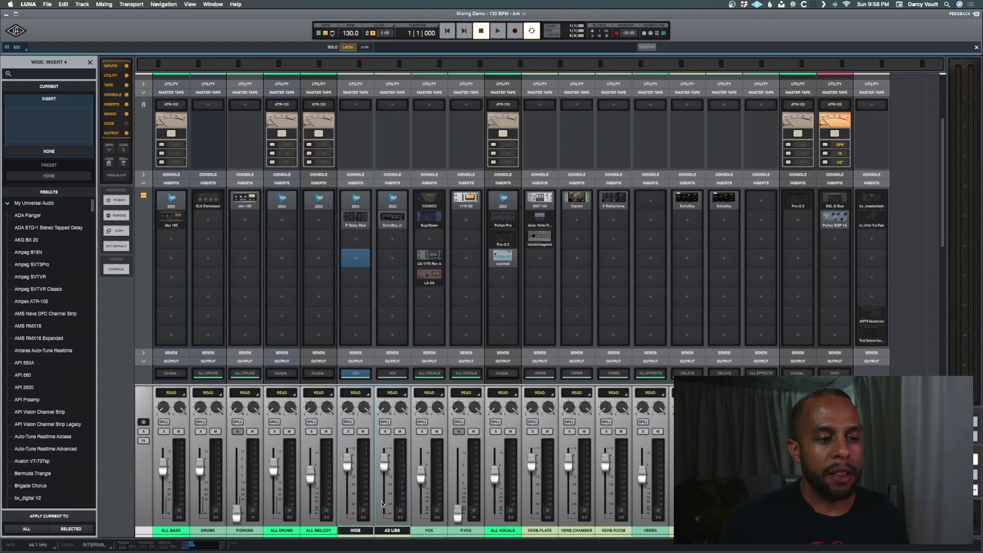
left_click(393, 533)
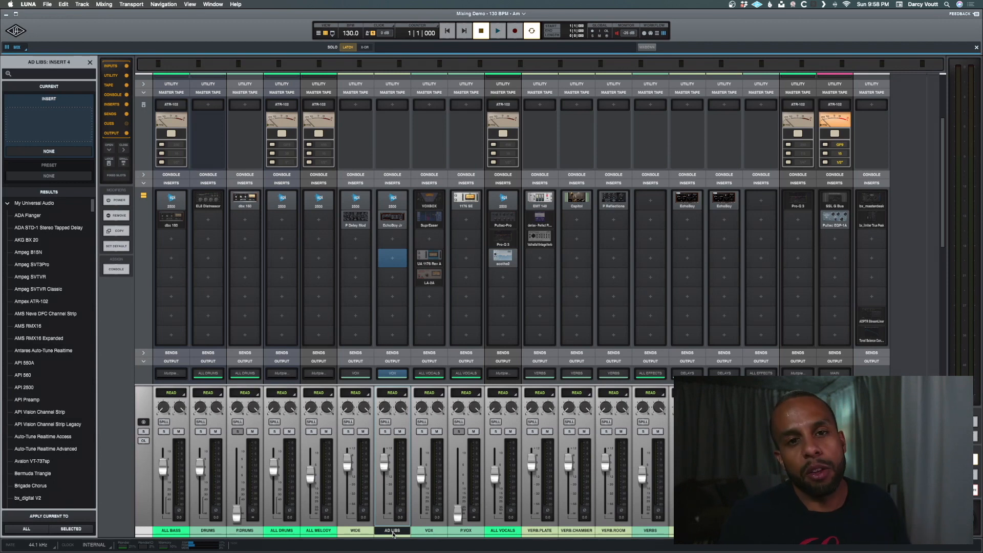
- Select the ALL MELODY and ALL BASS buses, followed by the drum buses, to examine their summing, tape and insert processing
left_click(318, 531)
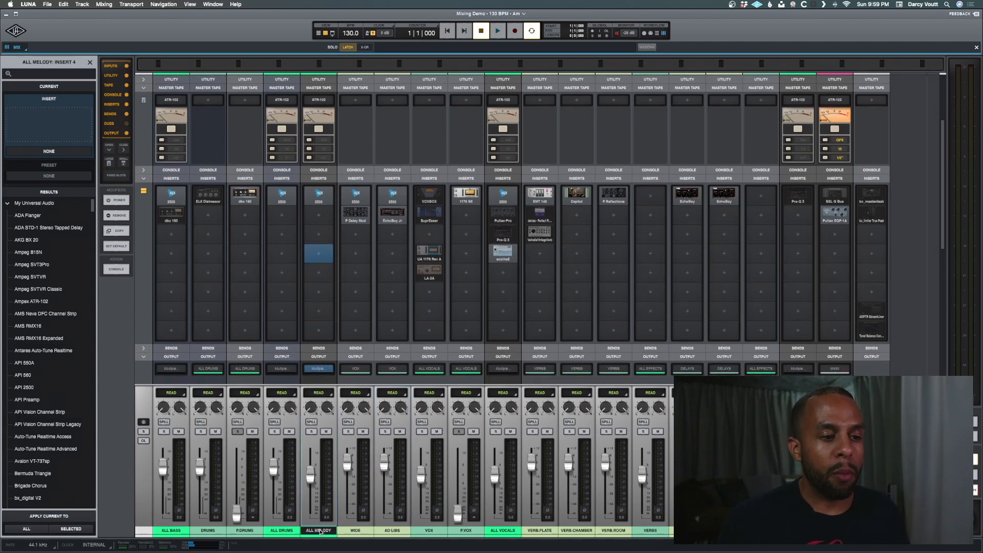
left_click(172, 531, "super")
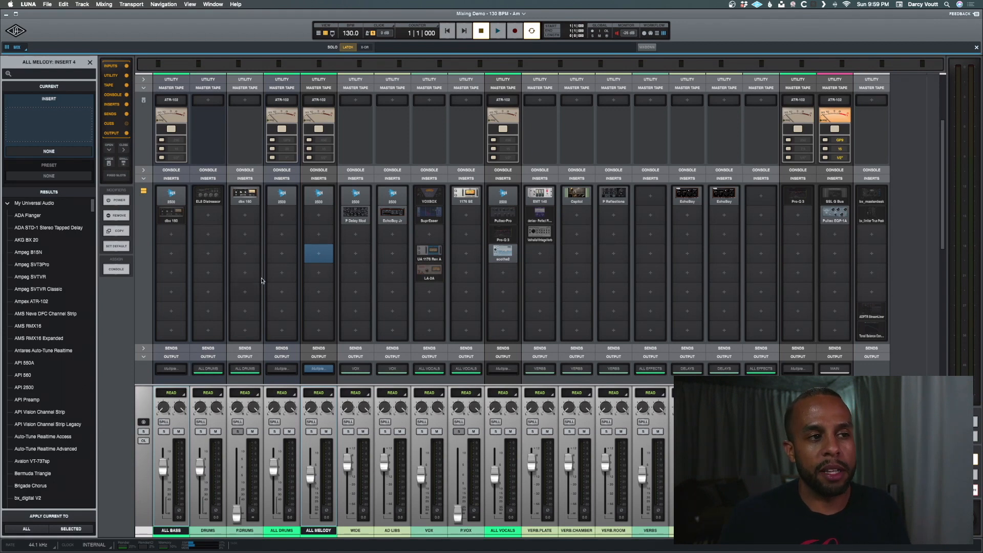
left_click(282, 248)
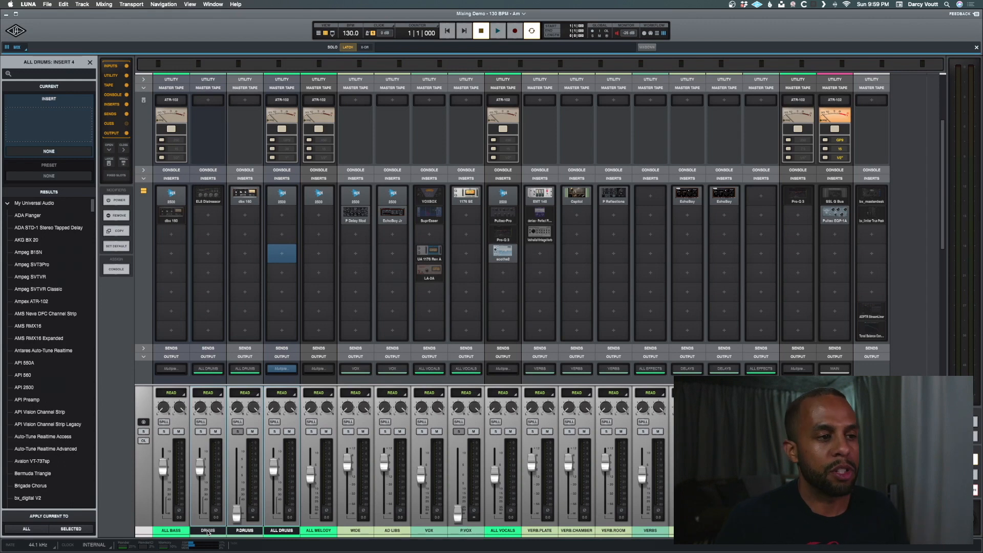
scroll(208, 401, "up", 4)
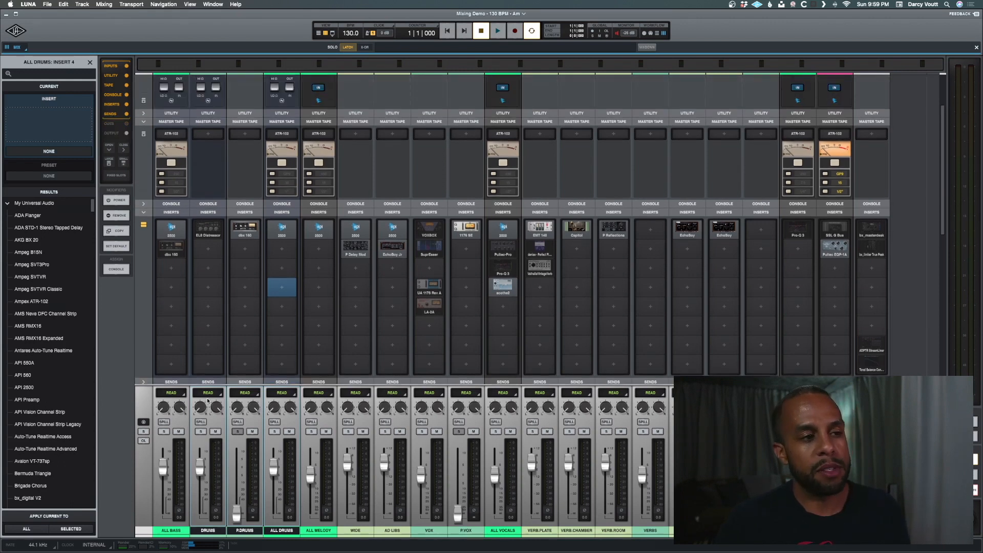
- Select the DRUMS bus and create one new mono audio track beside it with the default name TRACK
left_click(212, 530)
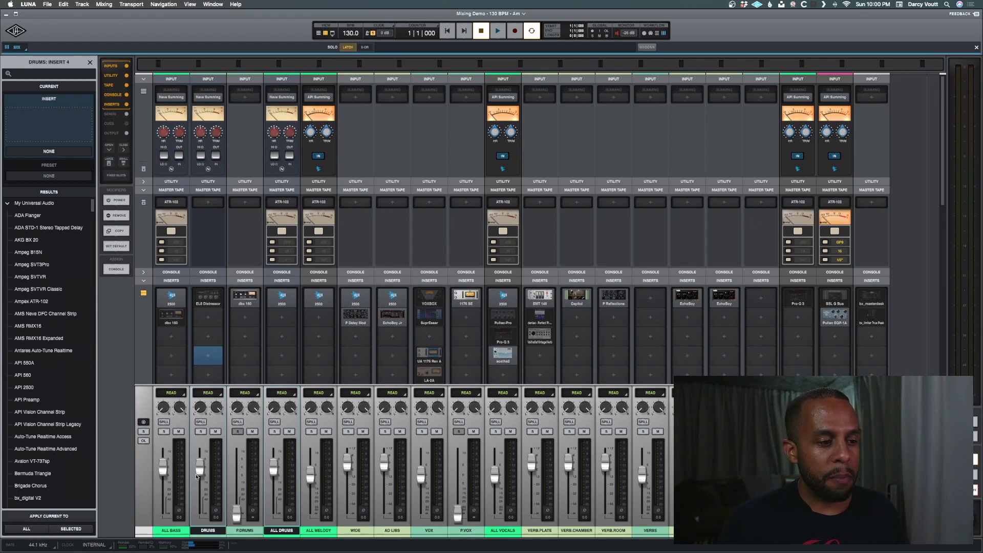
left_click(207, 530)
key("shift+super+n")
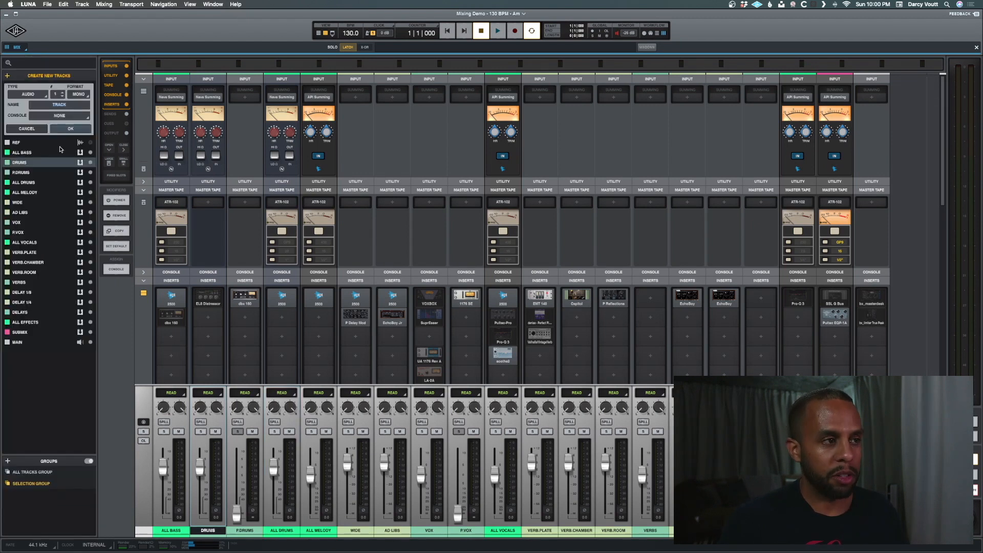
key("Return")
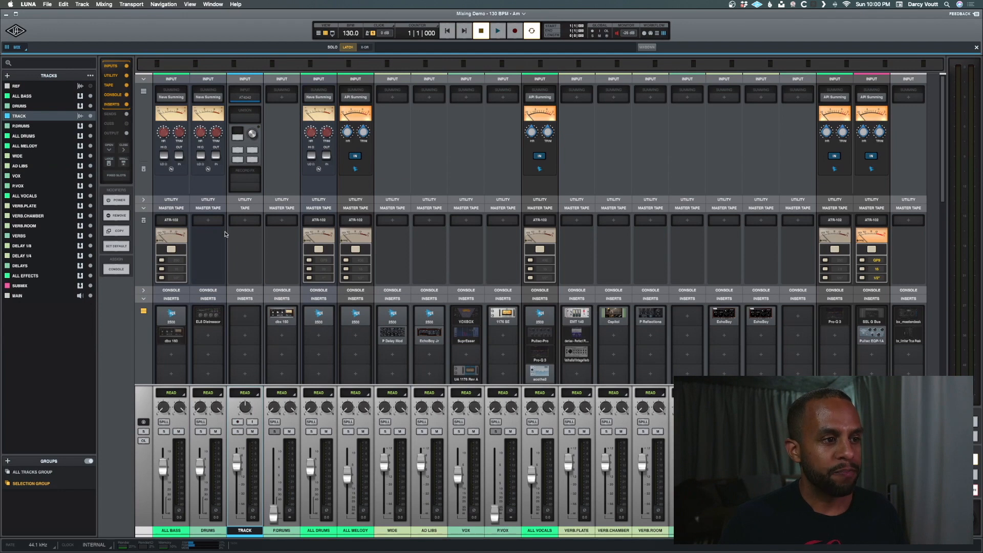
- Assign tape machine B, the Studer A800, to the new TRACK channel and open the machine's settings
left_click(246, 220)
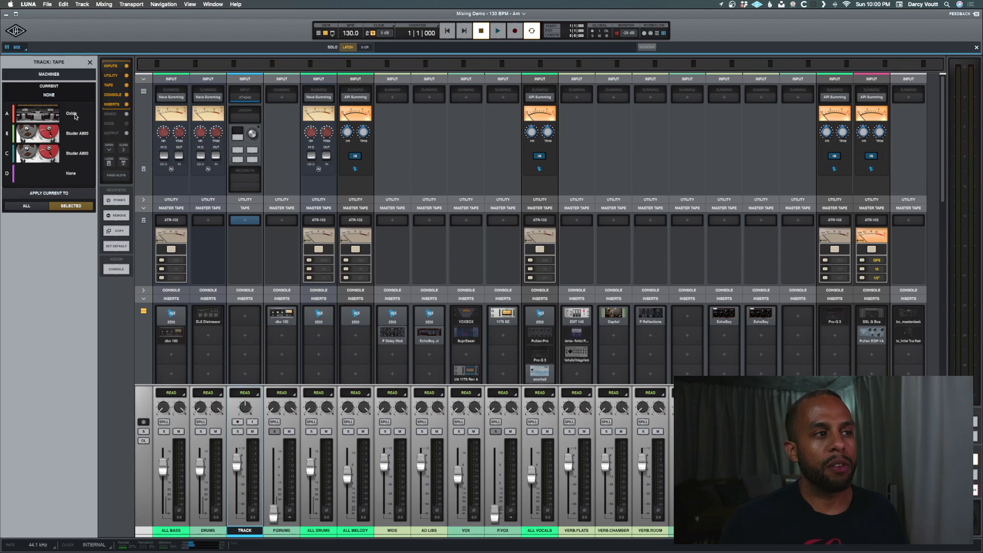
left_click(75, 133)
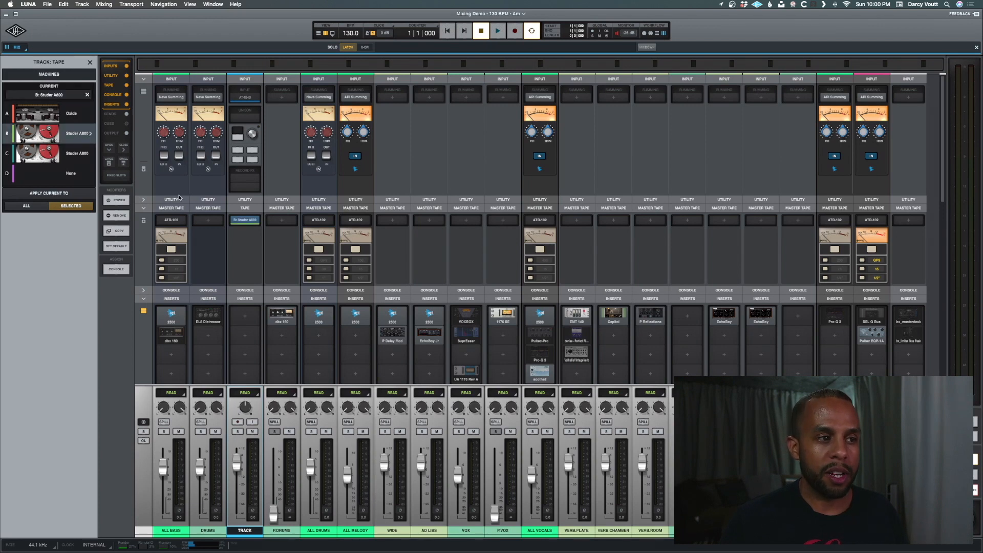
left_click(249, 234)
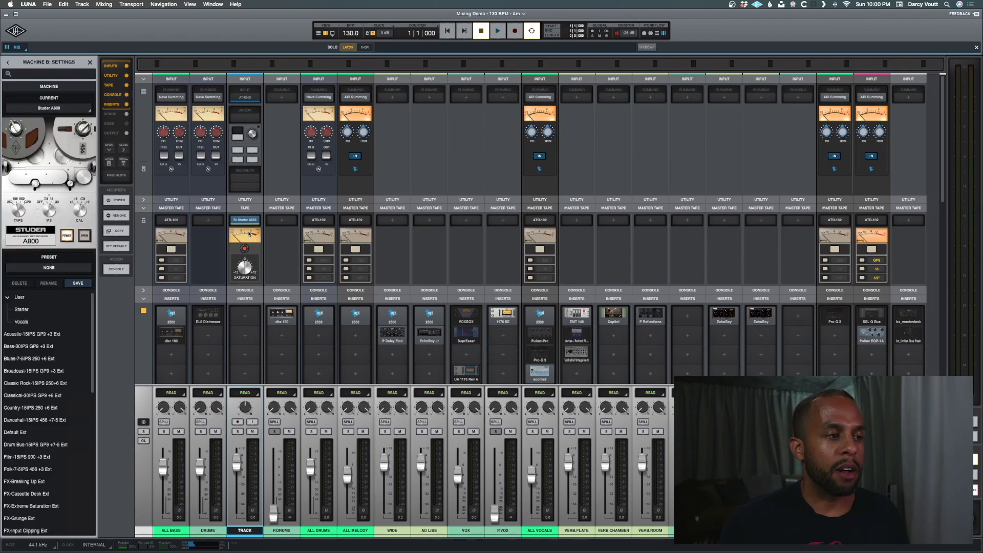